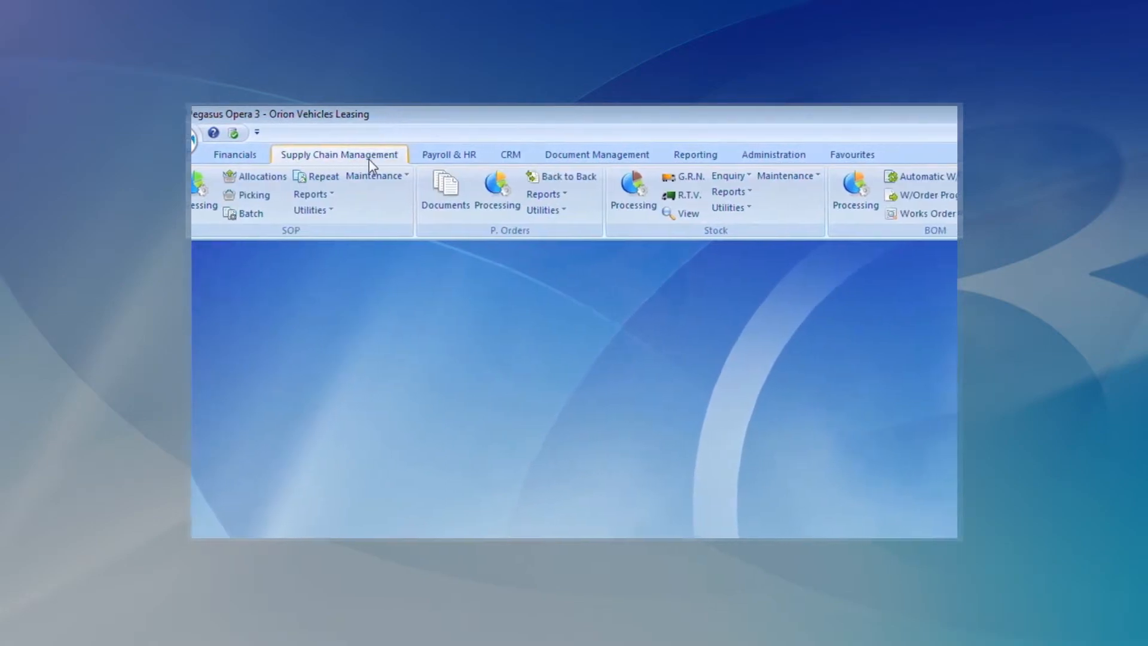
- Open the payroll Pension Scheme maintenance and bring up the NEST - National Employment Savings Trust scheme
{"action": "left_click", "coordinate": [401, 157]}
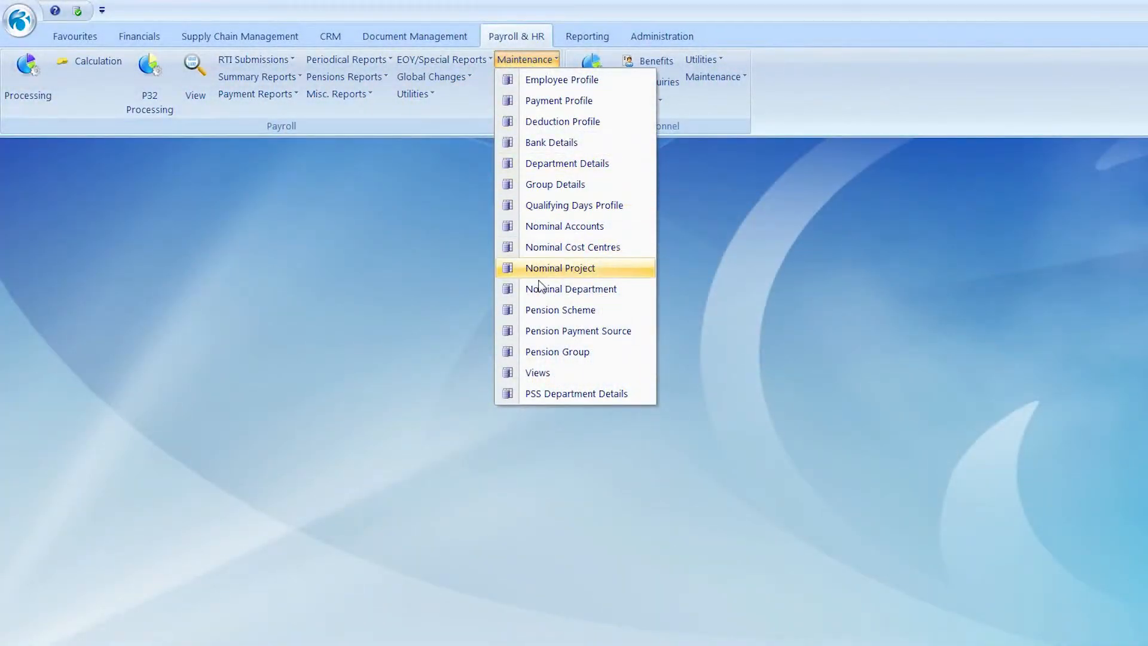
{"action": "left_click", "coordinate": [543, 311]}
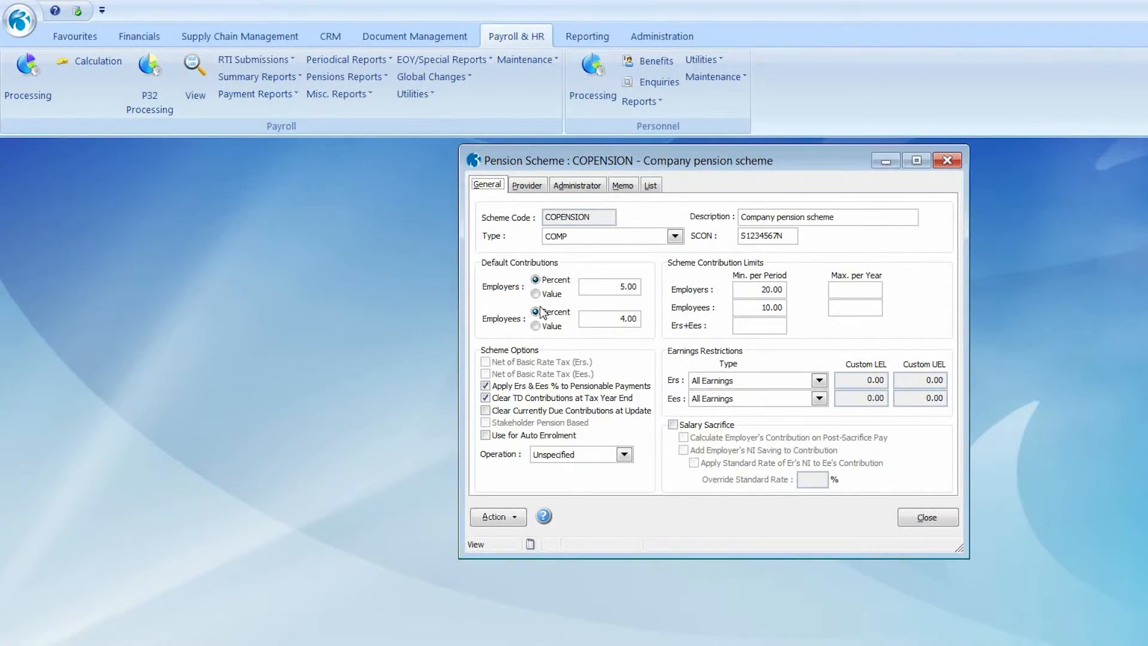
{"action": "key", "text": "Page_Down"}
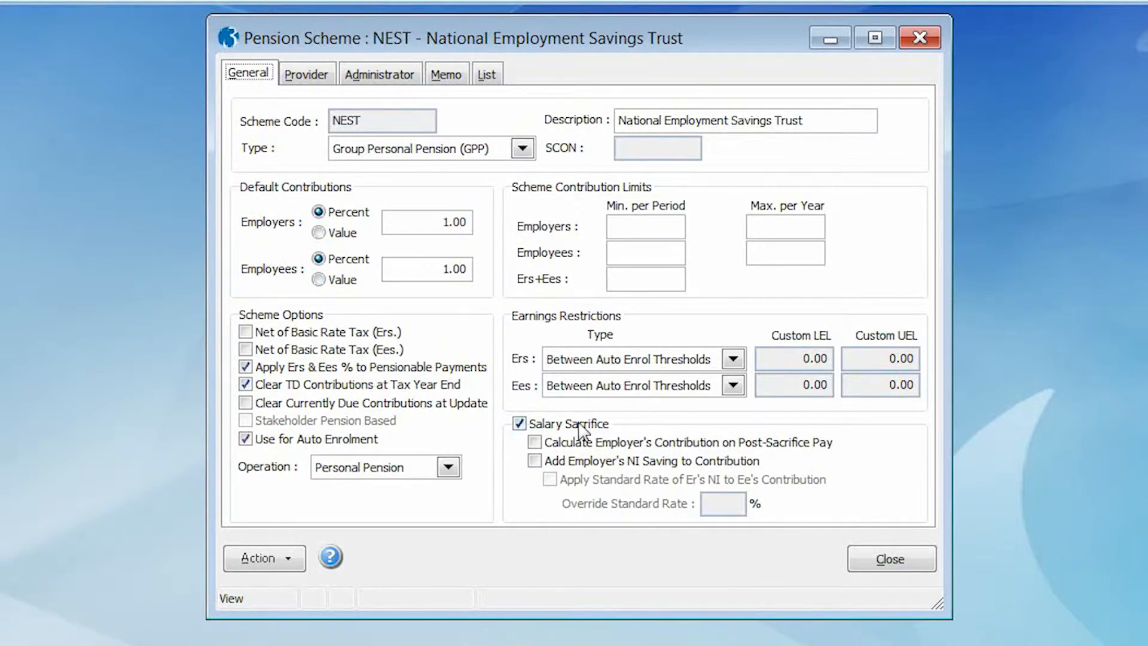
- Add the employer's NI saving to the contribution under NEST's salary sacrifice options, checking the standard rate and override rate settings
{"action": "left_click", "coordinate": [534, 460]}
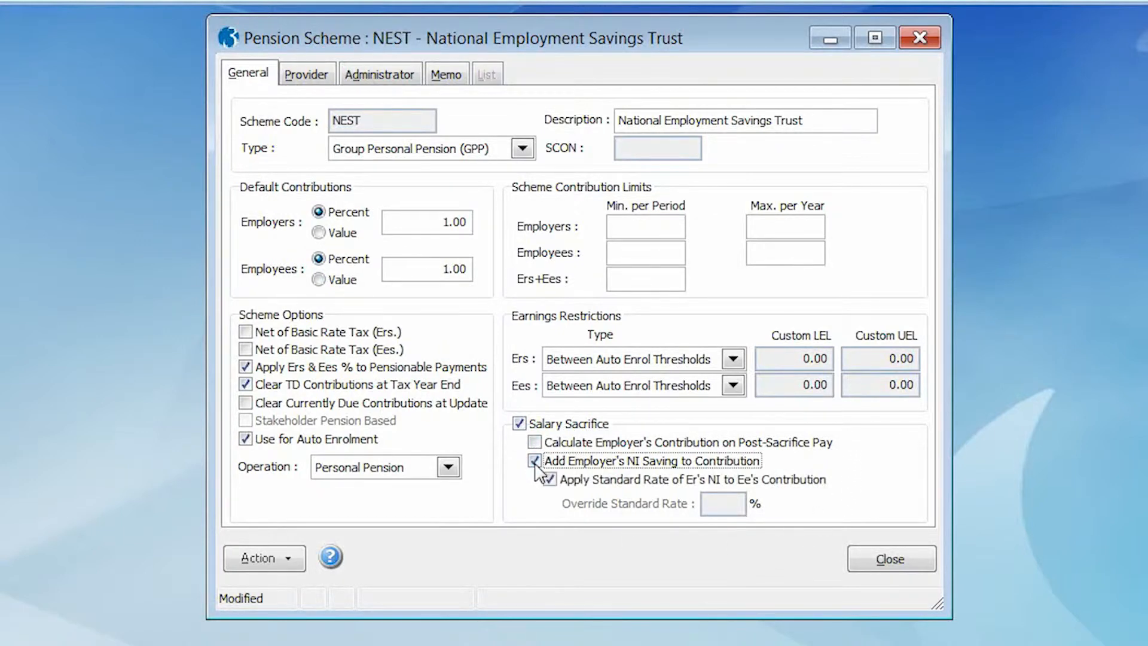
{"action": "left_click", "coordinate": [549, 480]}
{"action": "left_click", "coordinate": [549, 480]}
{"action": "left_click_drag", "start_coordinate": [725, 511], "coordinate": [747, 511]}
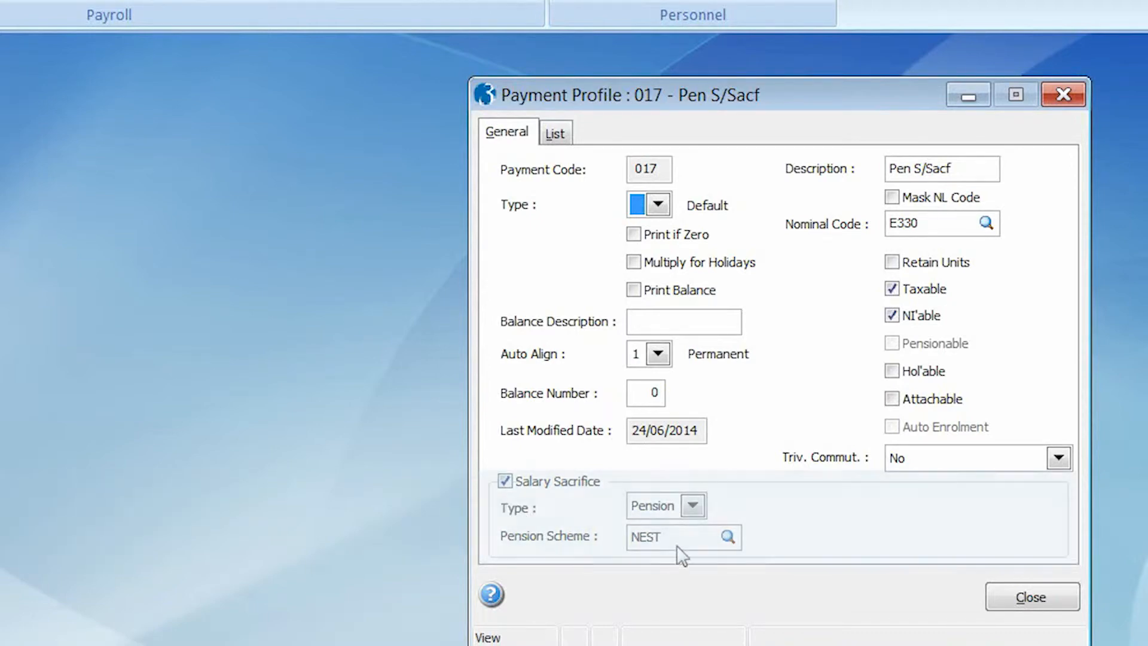
- In payment profile 017, Pen S/Sacf, set the salary sacrifice type to Pension and check the NEST scheme and NI'able settings
{"action": "left_click", "coordinate": [701, 515]}
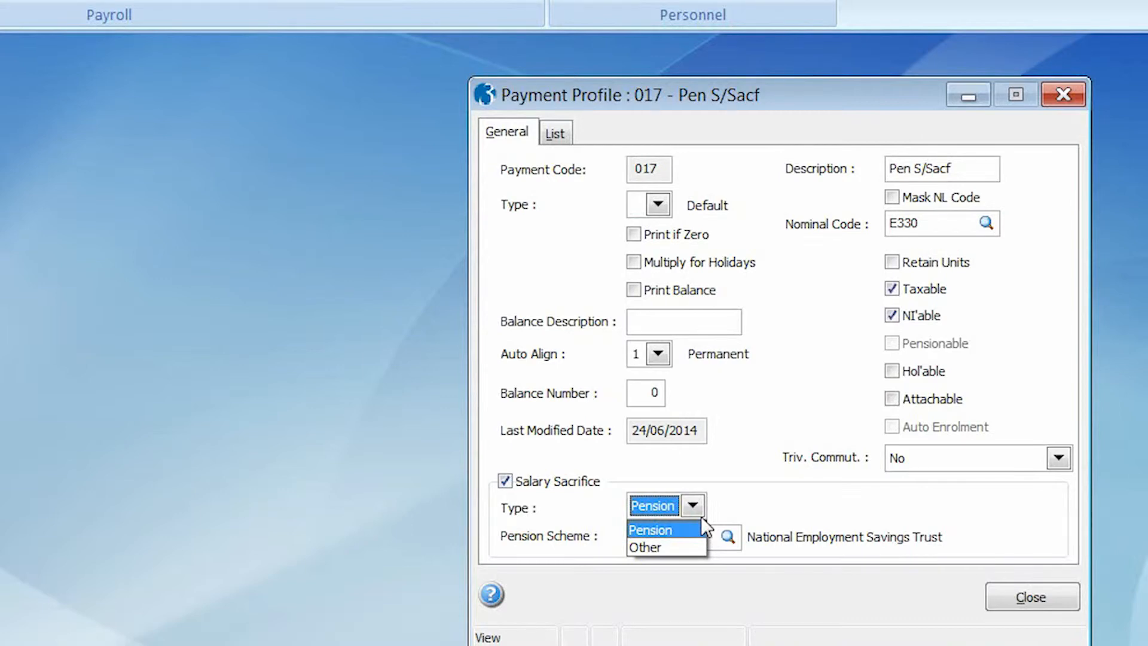
{"action": "left_click", "coordinate": [695, 529]}
{"action": "left_click_drag", "start_coordinate": [682, 537], "coordinate": [616, 530]}
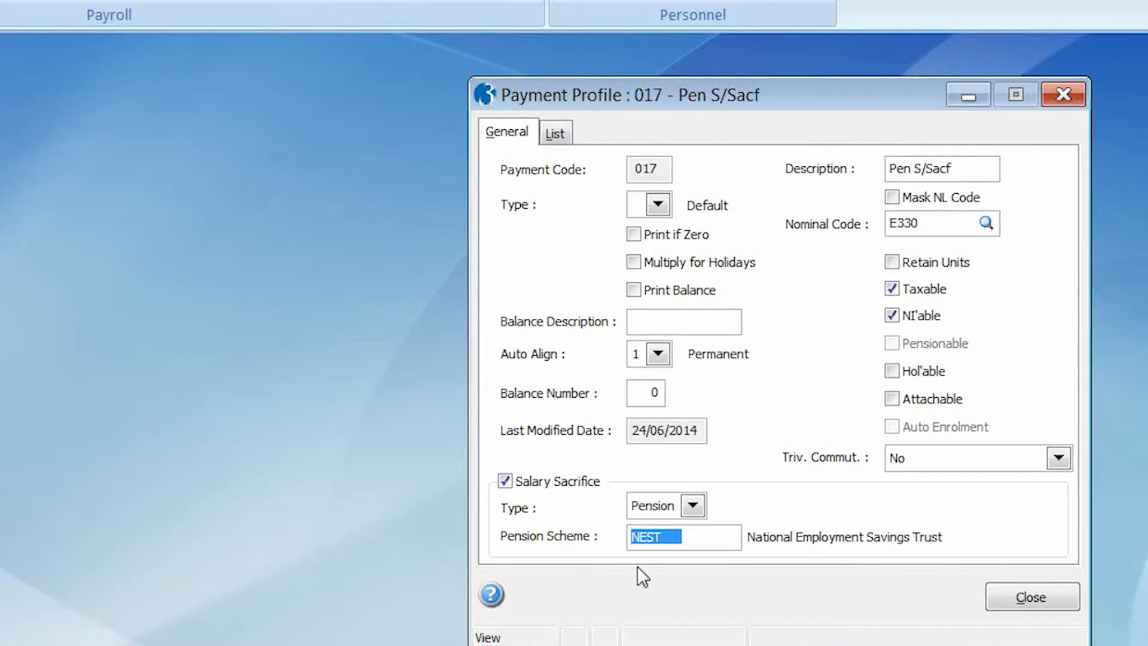
{"action": "key", "text": "Tab"}
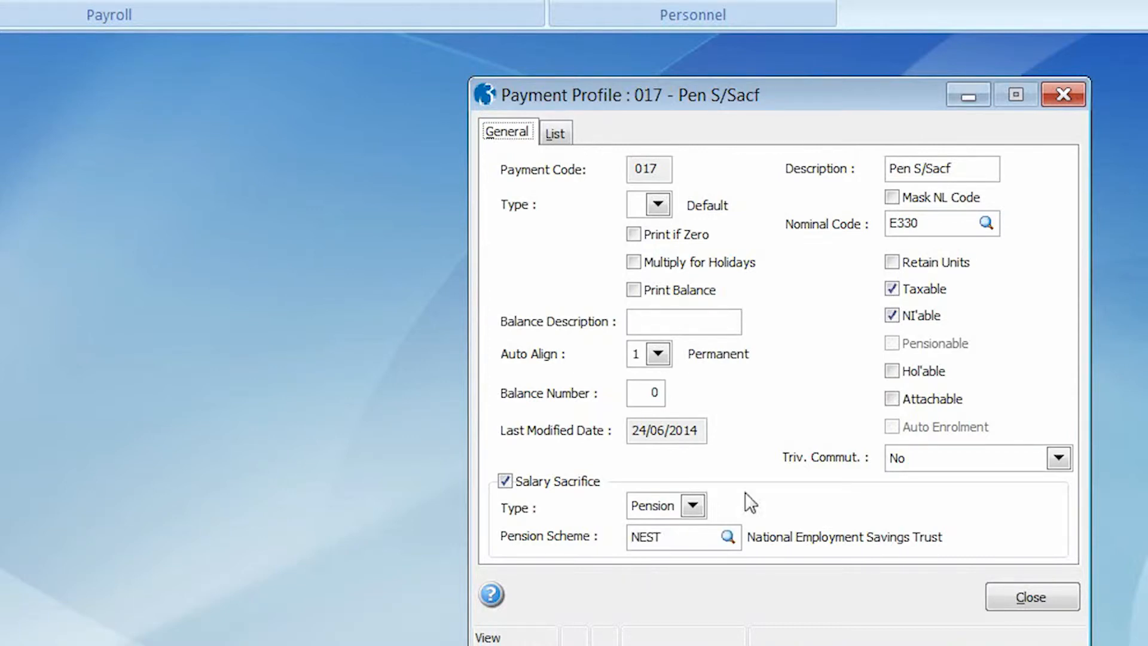
{"action": "left_click", "coordinate": [910, 318]}
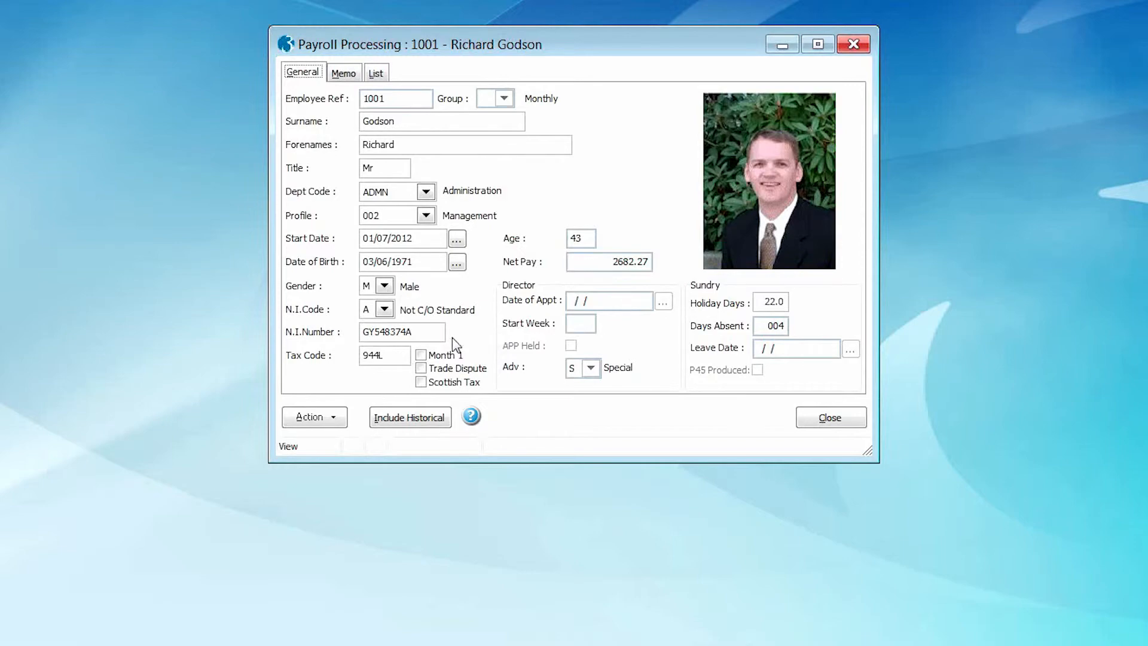
- Review the monthly employee's pension details and examine the Pen S/Sacf line in their Payment & Deductions
{"action": "left_click", "coordinate": [336, 419]}
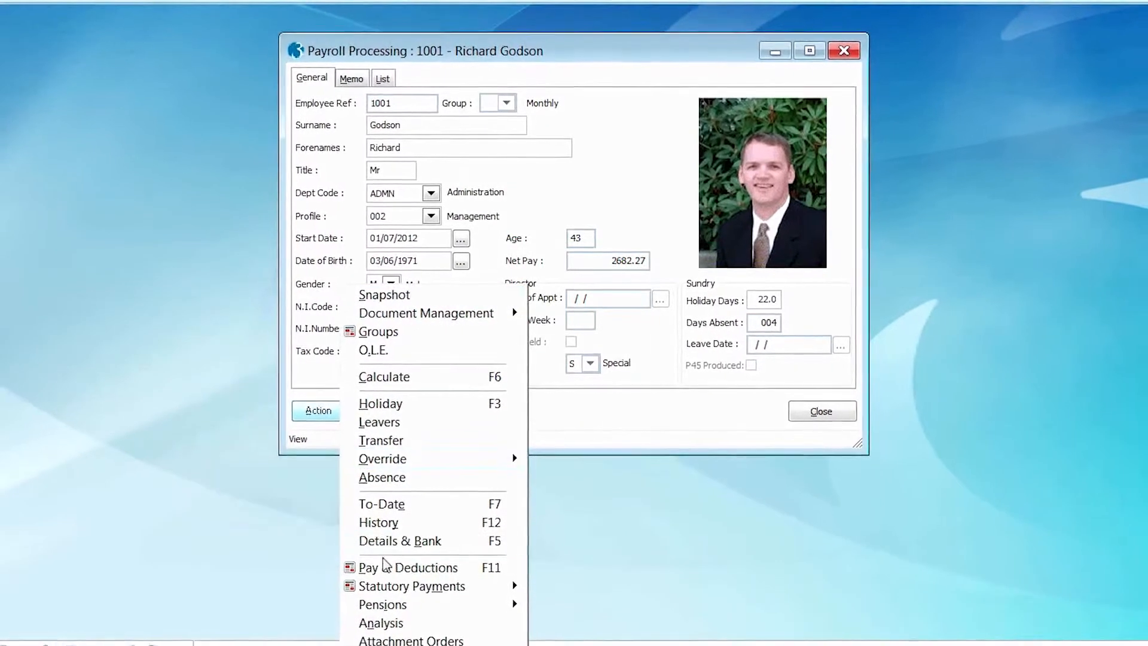
{"action": "mouse_move", "coordinate": [346, 612]}
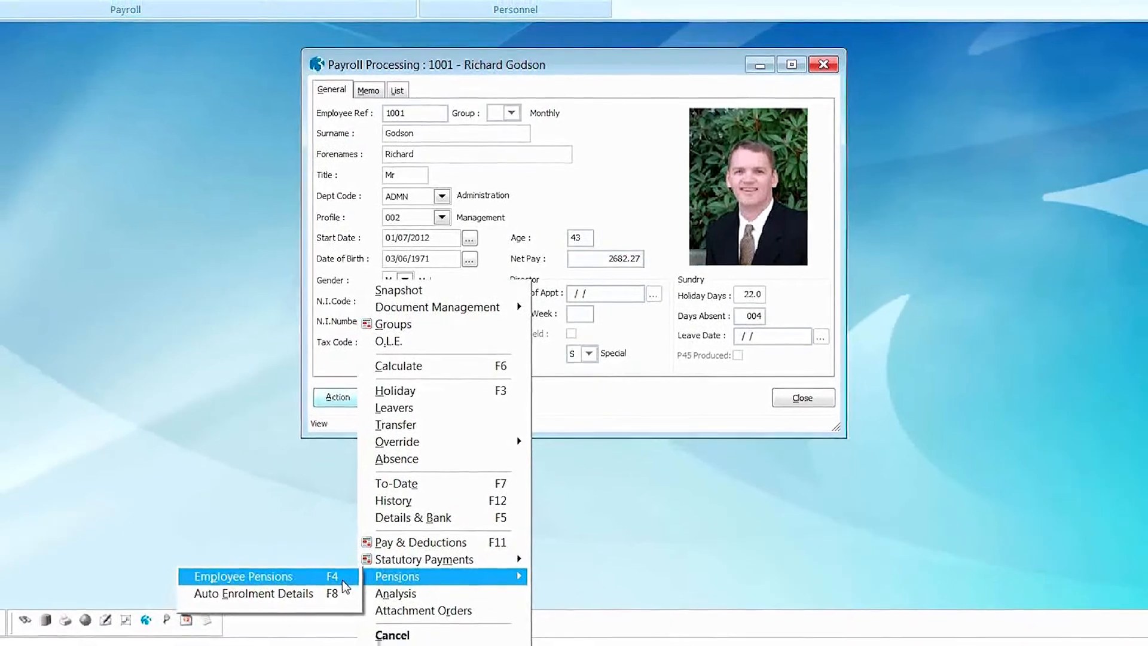
{"action": "left_click", "coordinate": [251, 583]}
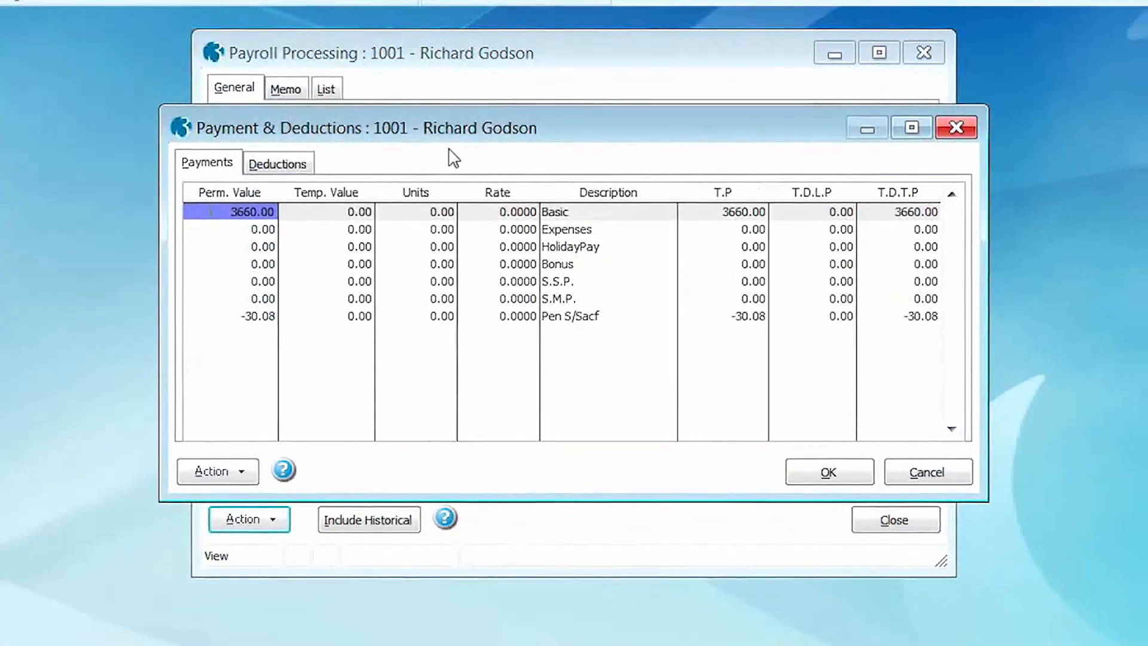
{"action": "left_click_drag", "start_coordinate": [500, 133], "coordinate": [712, 355]}
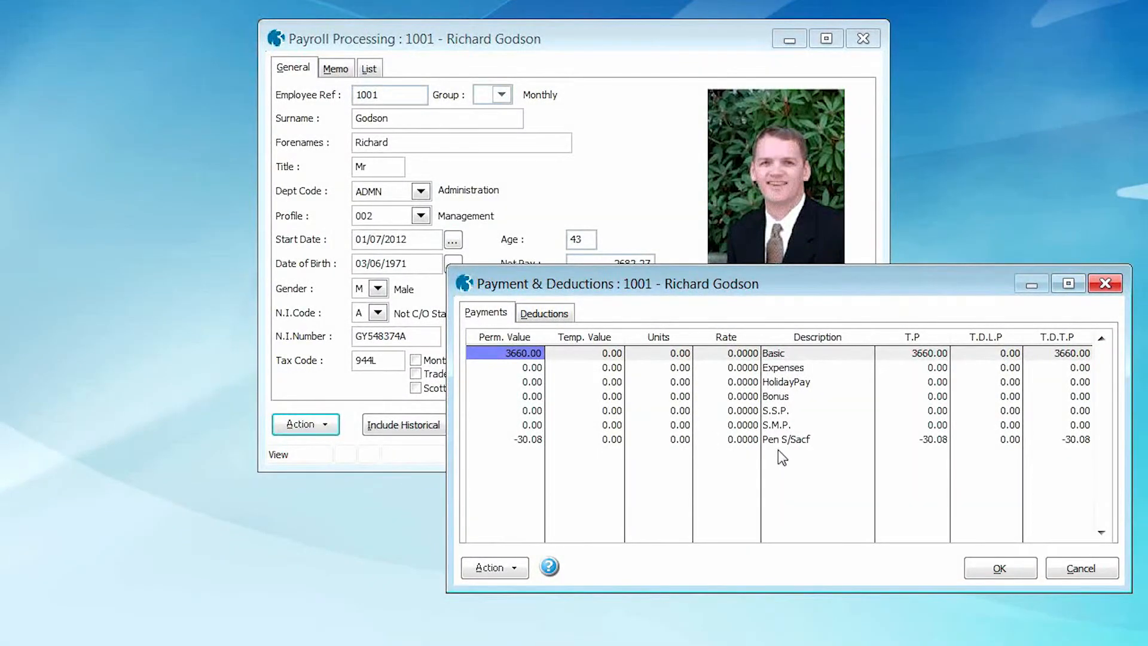
{"action": "left_click", "coordinate": [787, 441]}
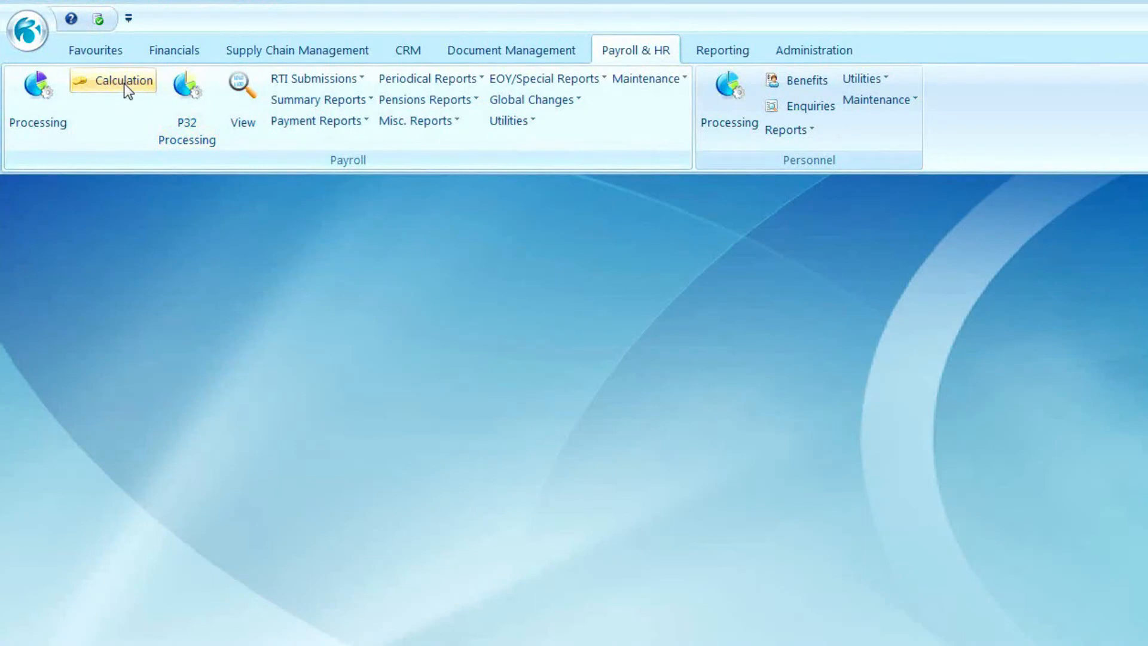
- Run the payroll calculation for the Monthly group, period 1, with the 30/04/2014 pay date
{"action": "left_click", "coordinate": [124, 83]}
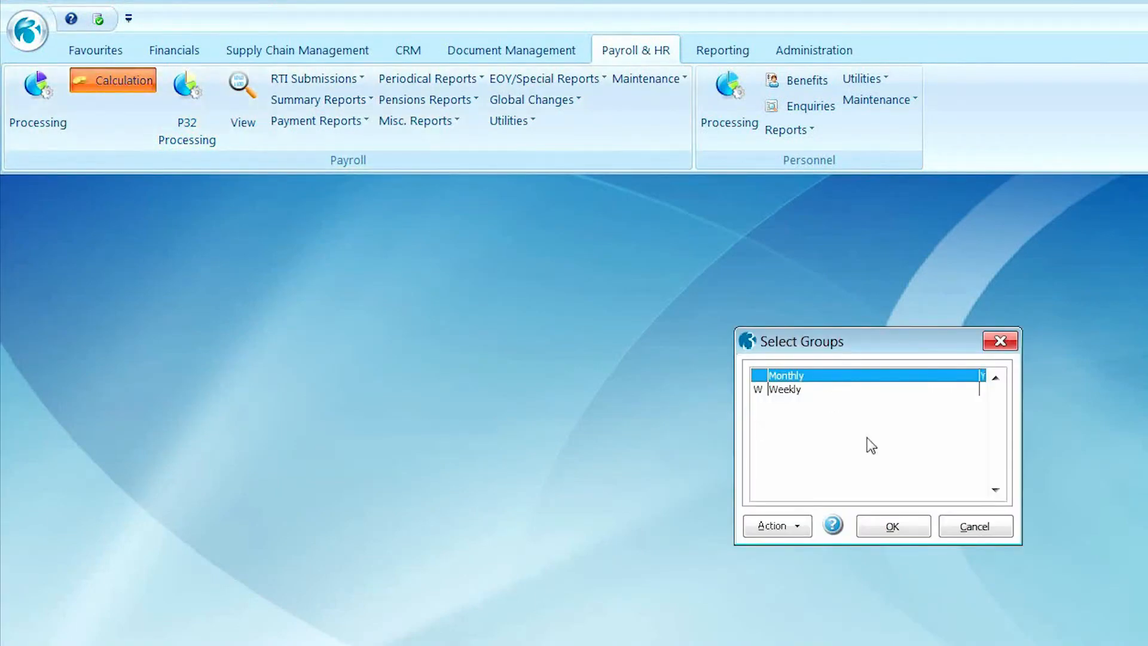
{"action": "left_click", "coordinate": [892, 526]}
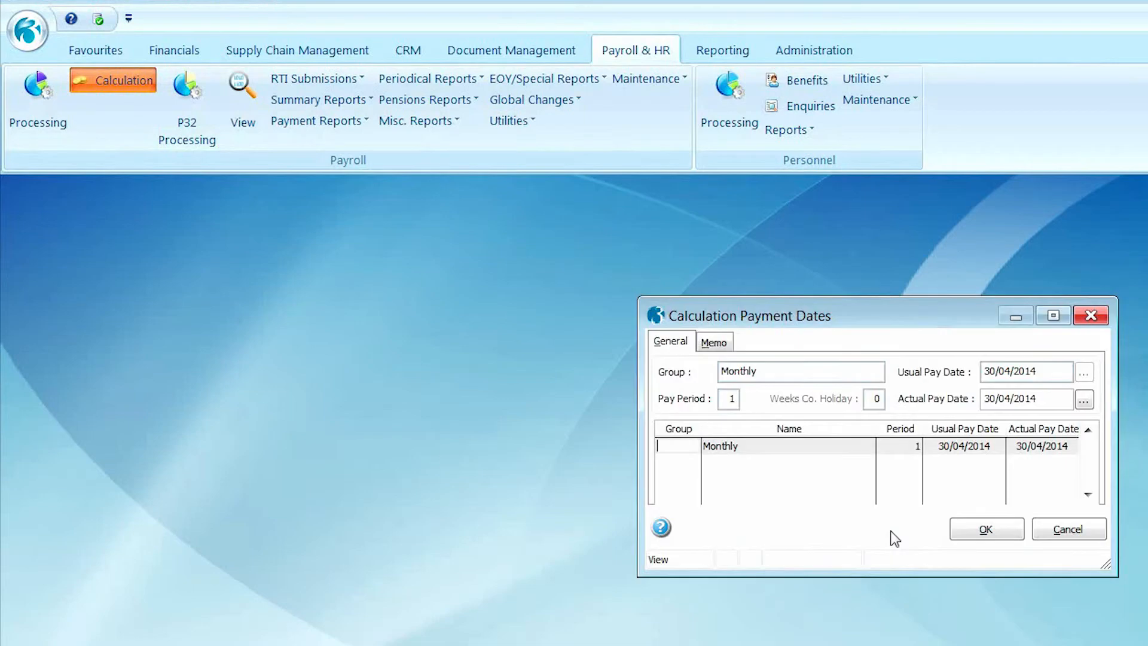
{"action": "left_click", "coordinate": [955, 530]}
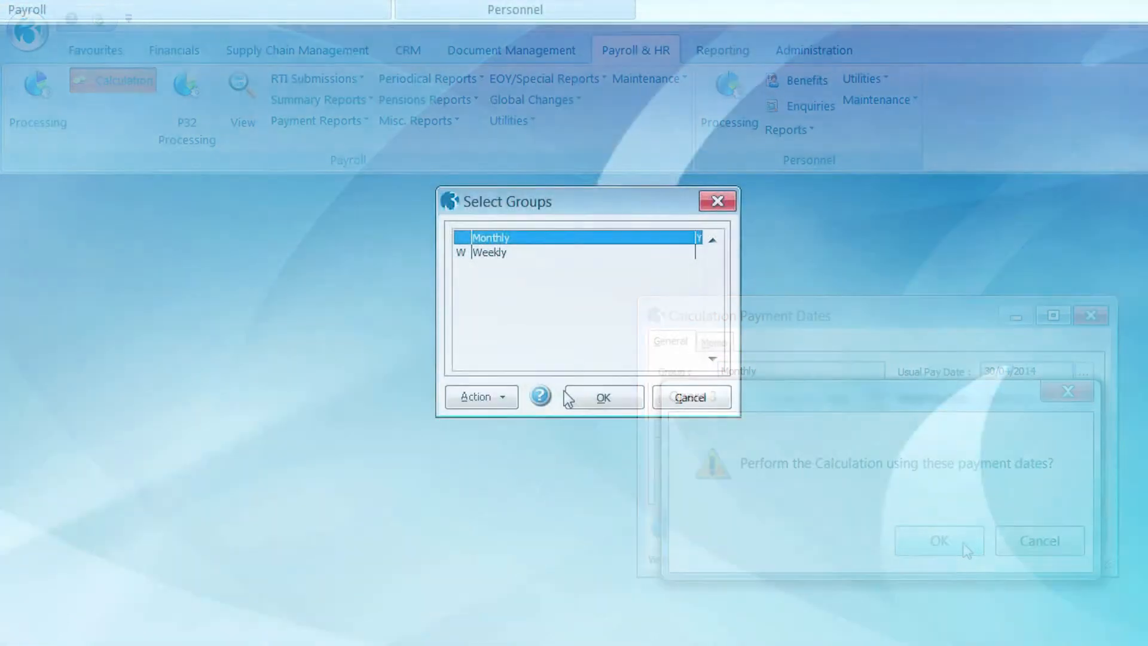
- Publish the Monthly group's web payslips to screen with the option to preview and upload to Pegasus Web Xchange
{"action": "left_click", "coordinate": [569, 396]}
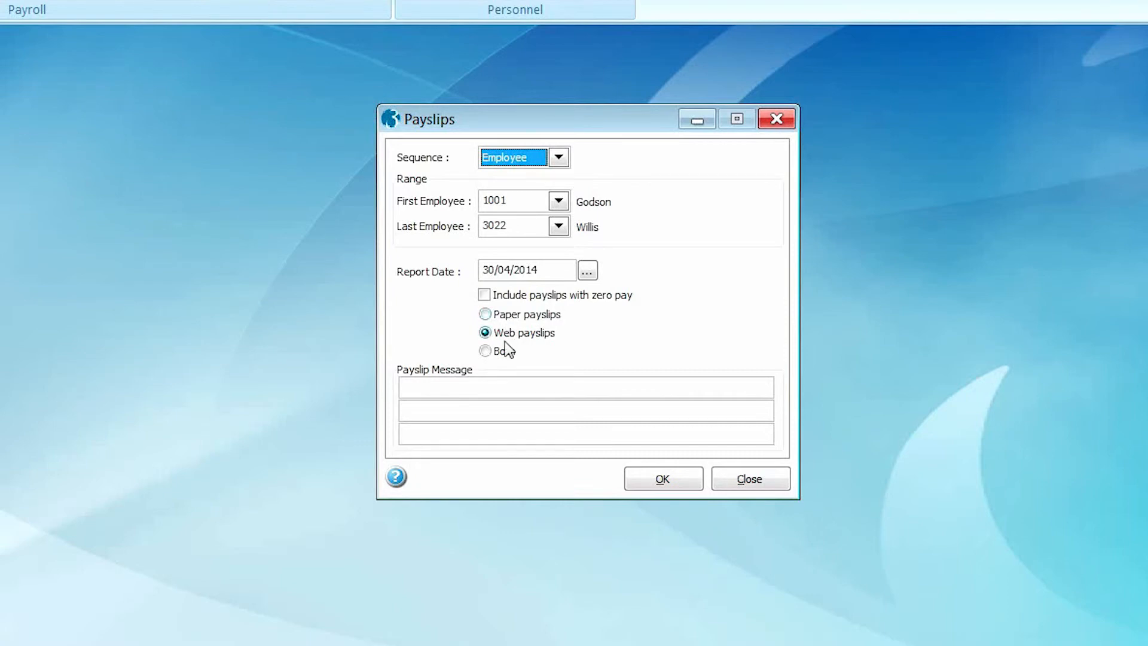
{"action": "left_click", "coordinate": [648, 485]}
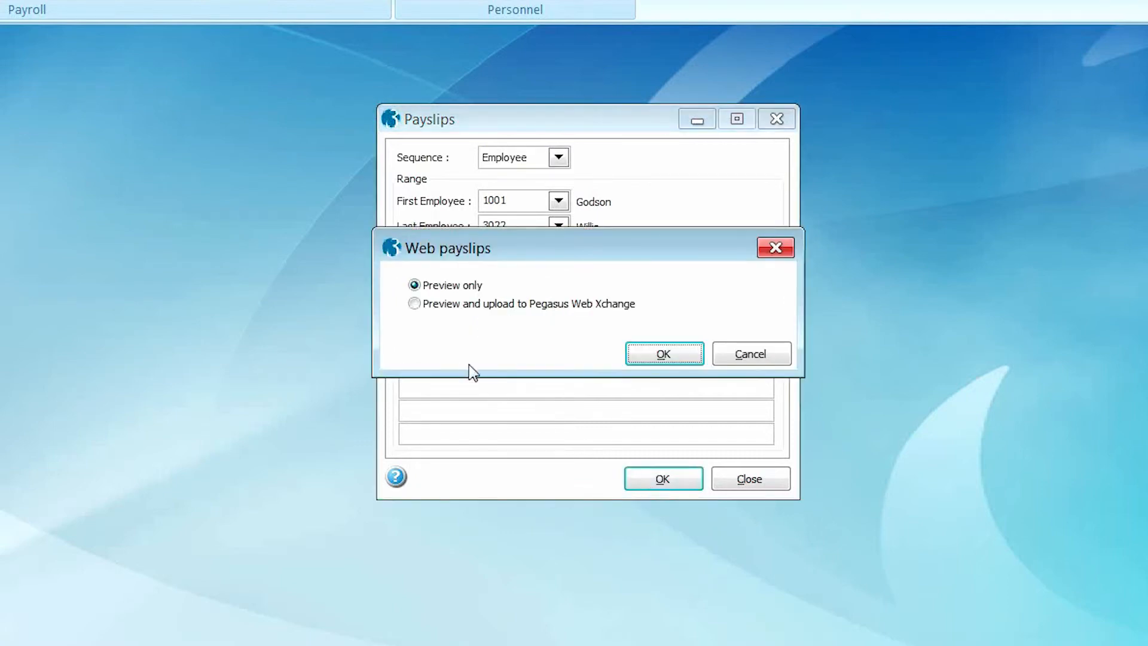
{"action": "left_click", "coordinate": [422, 305]}
{"action": "left_click", "coordinate": [638, 357]}
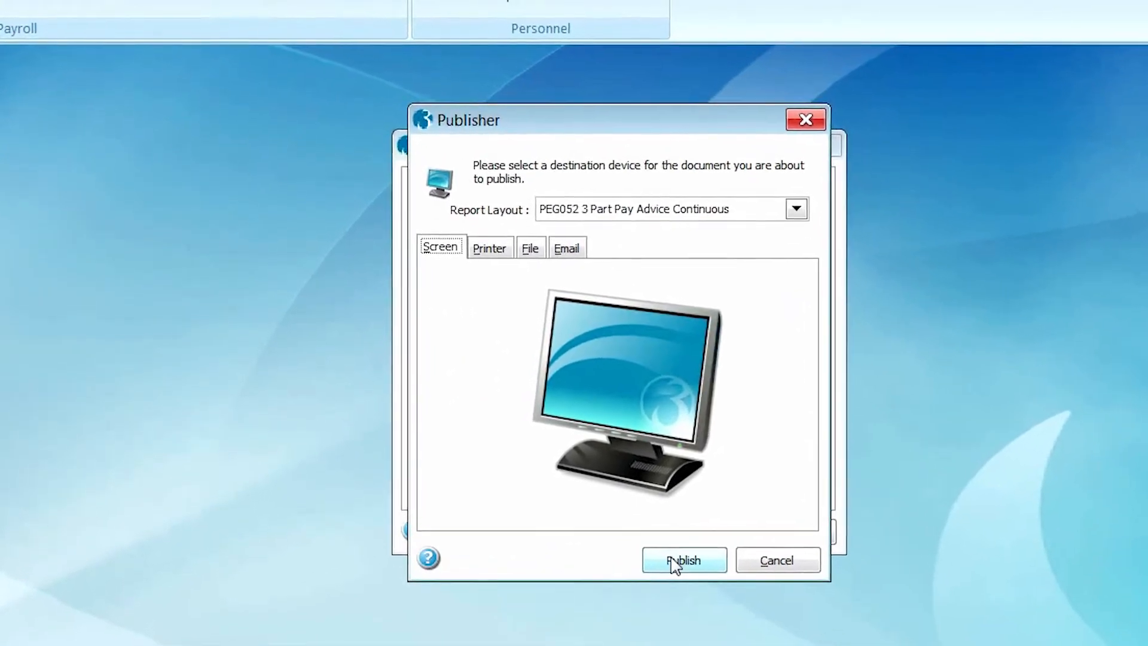
{"action": "left_click", "coordinate": [667, 549]}
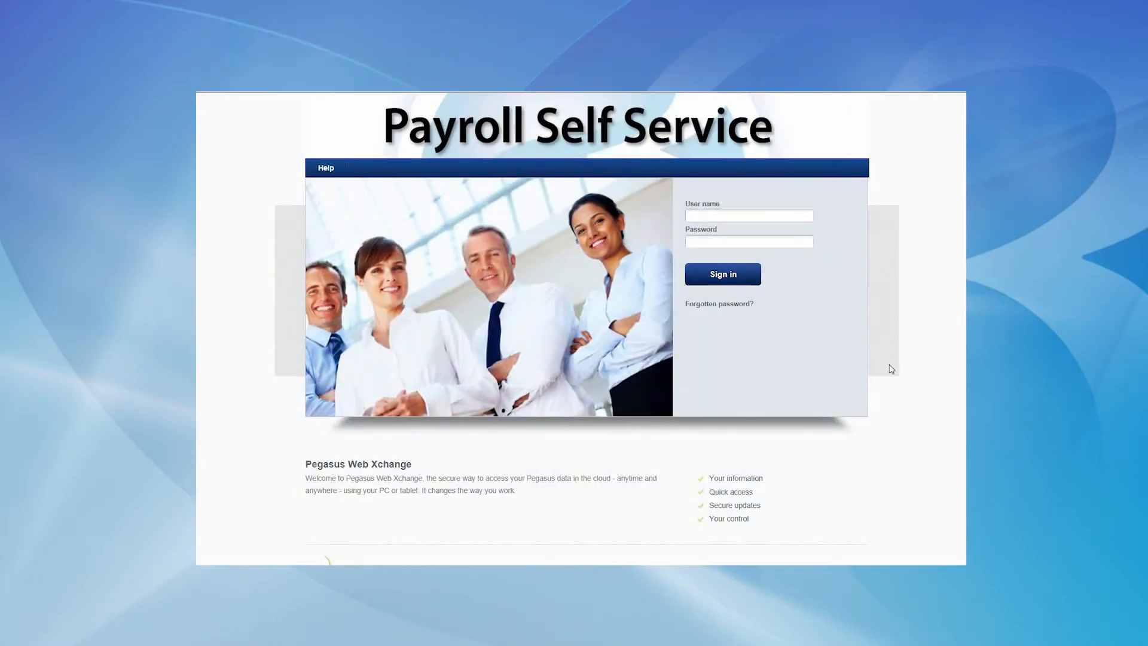
- Switch to Payroll Self Service, sign in with the employee's saved user name and password, and open their payslip
{"action": "left_click", "coordinate": [792, 219]}
{"action": "type", "text": "a"}
{"action": "key", "text": "Down"}
{"action": "key", "text": "Return"}
{"action": "left_click", "coordinate": [724, 273]}
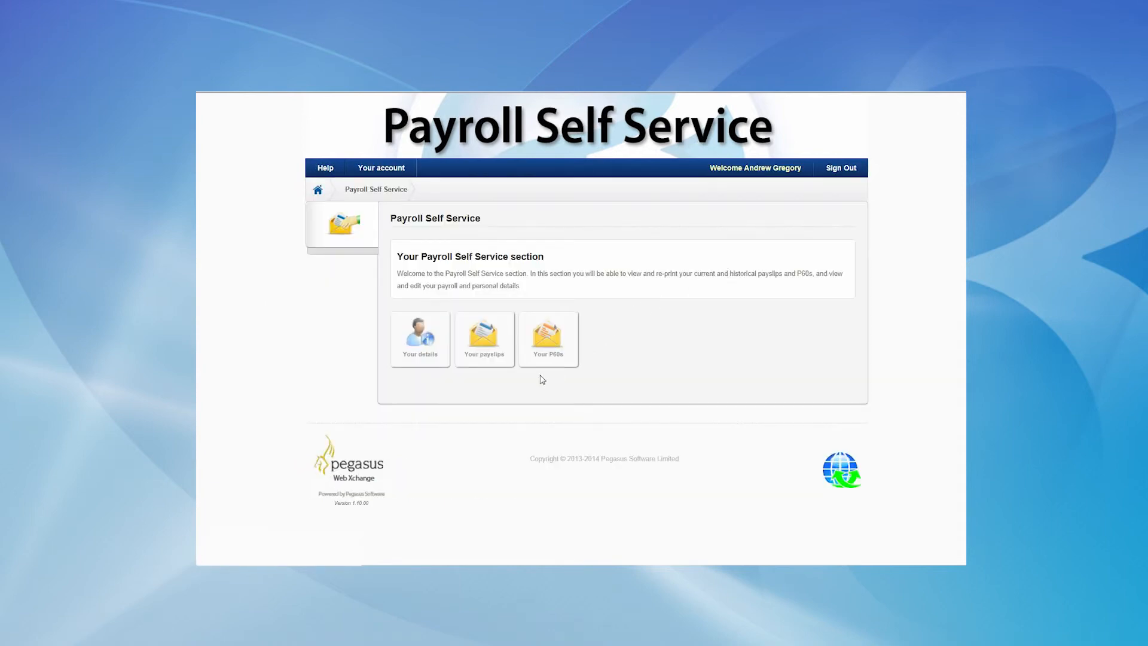
{"action": "left_click", "coordinate": [488, 358]}
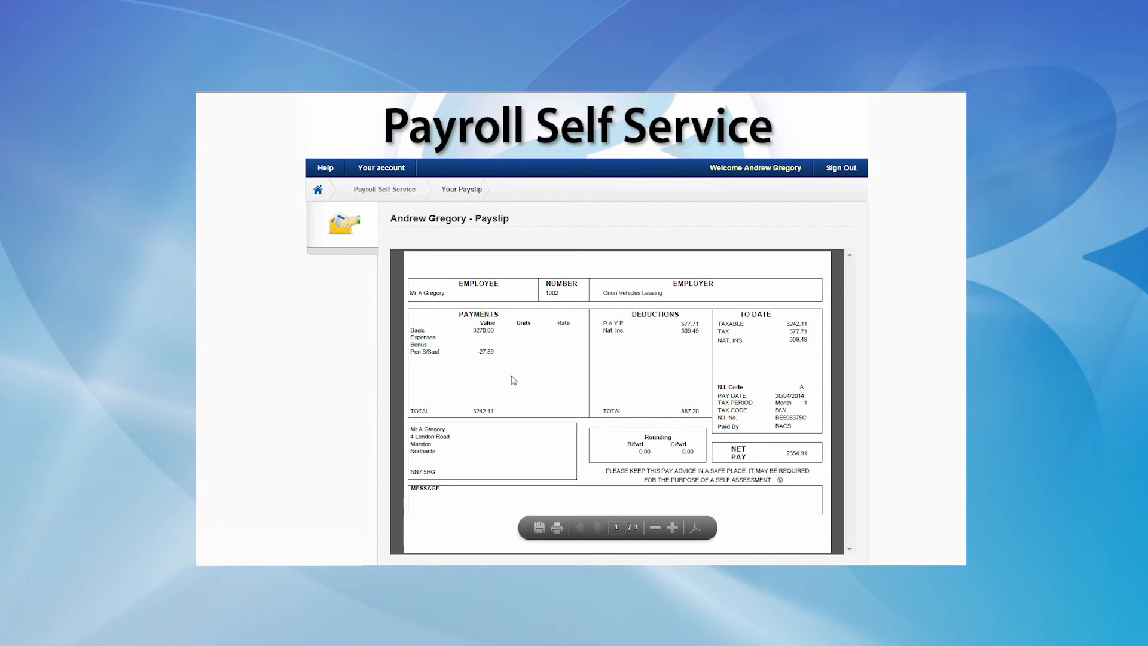